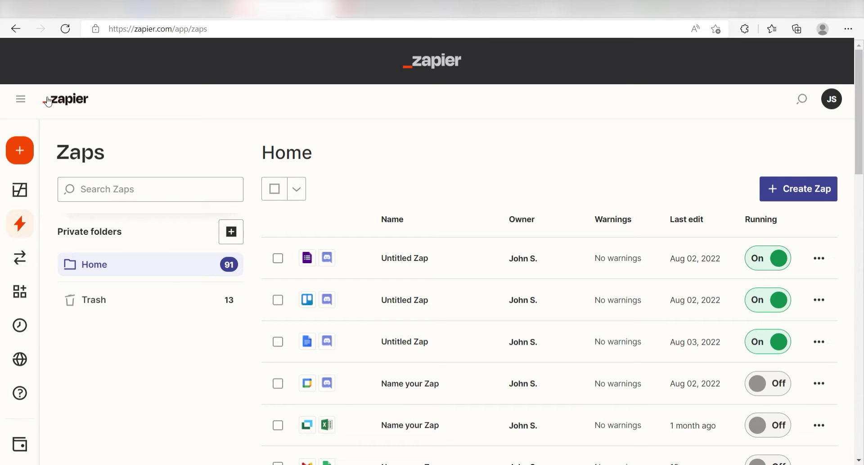
Create a new Zap that uses Gmail as the trigger app with the New Email event
left_click(24, 154)
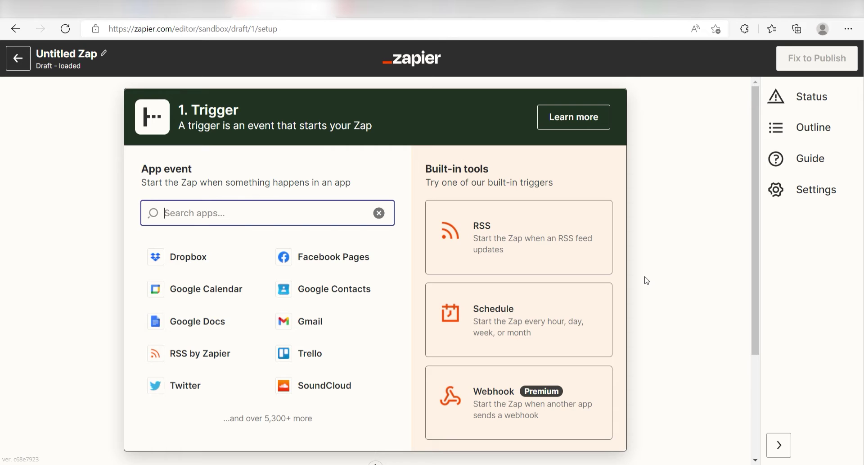
type("gmail")
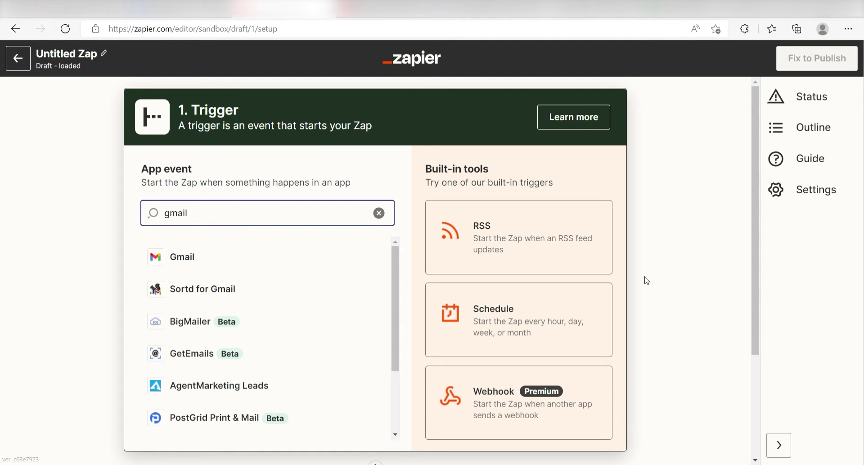
left_click(365, 267)
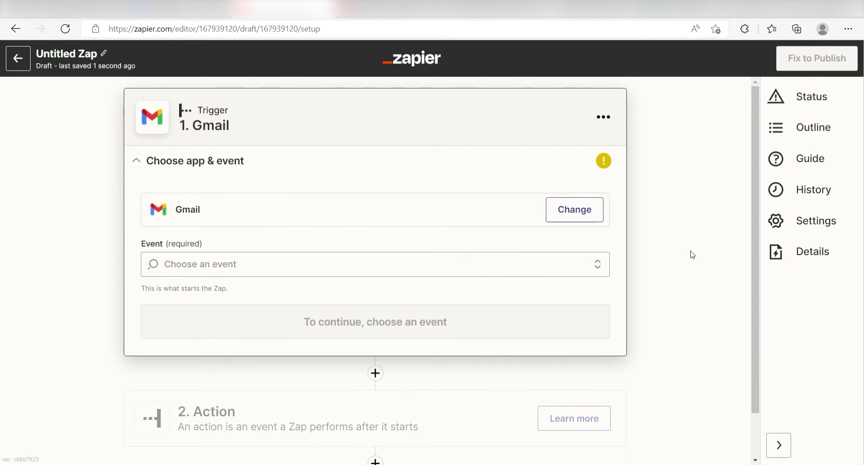
left_click(600, 266)
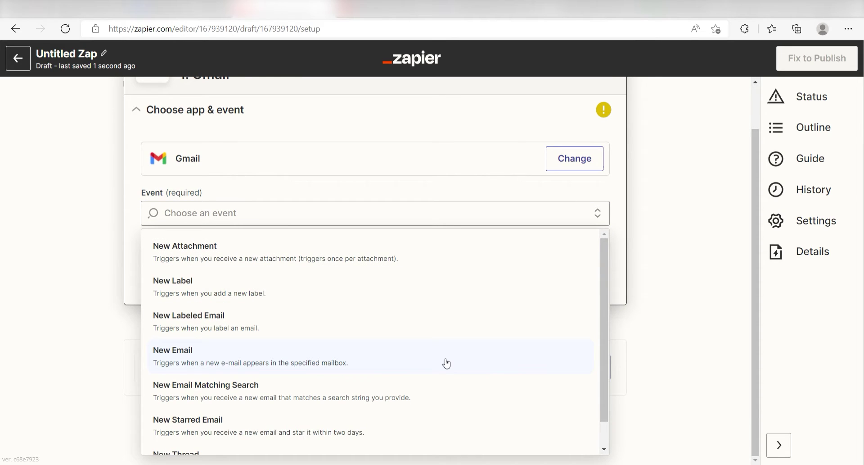
left_click(446, 363)
Connect the Gmail account to the trigger, allowing Zapier to access the Google account
left_click(481, 285)
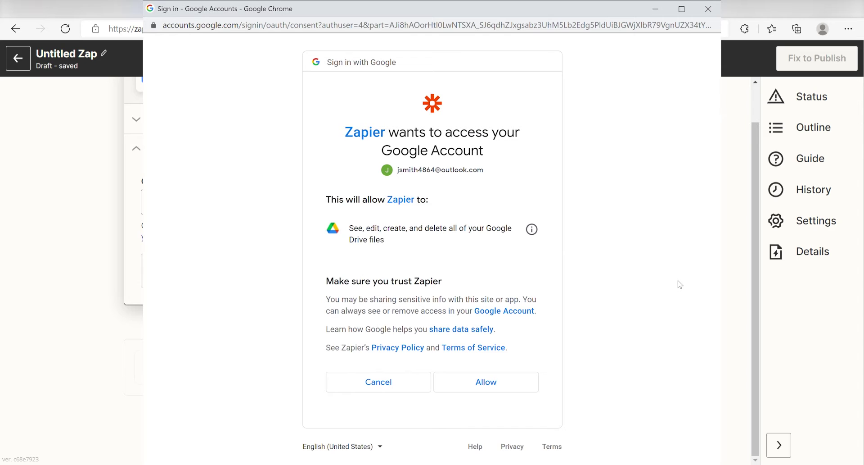
left_click(499, 381)
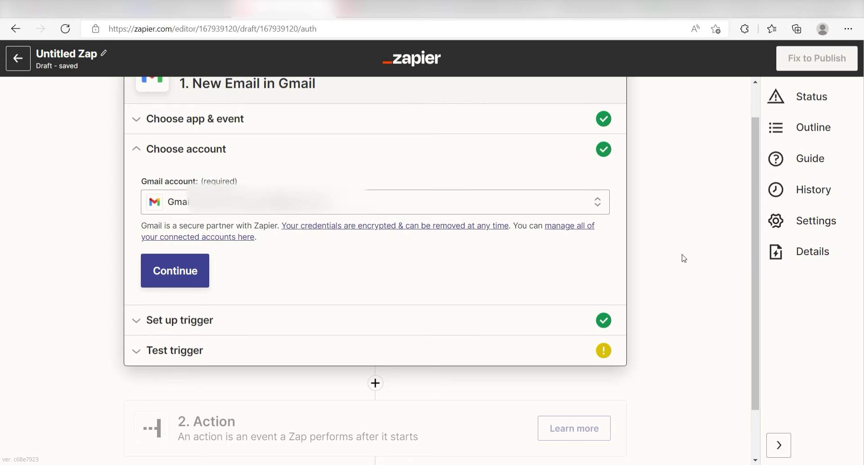
left_click(190, 269)
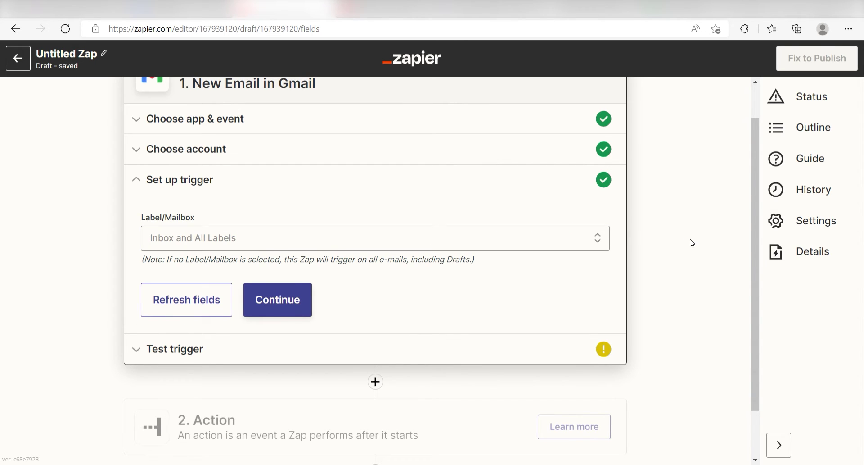
Set the trigger's Label/Mailbox to INBOX, test the trigger and continue to the action
left_click(586, 237)
left_click(332, 383)
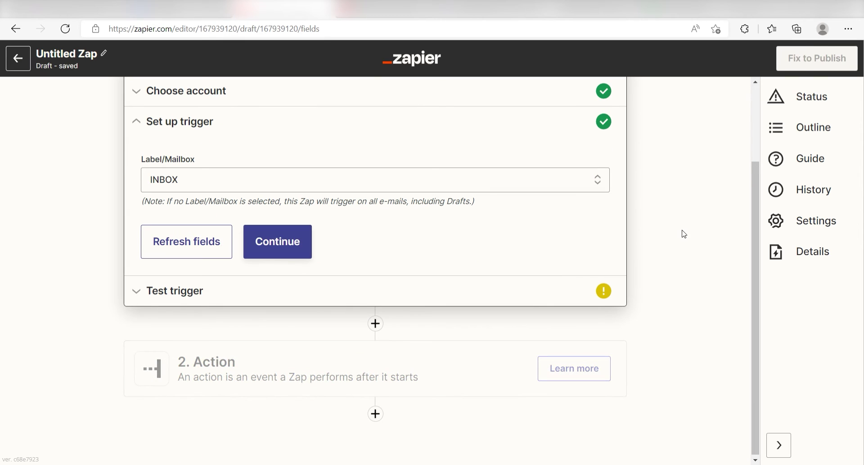
left_click(283, 240)
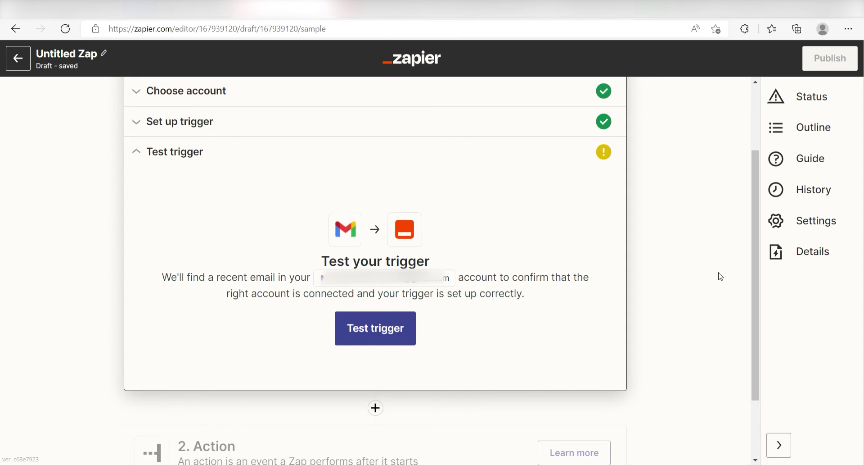
left_click(391, 327)
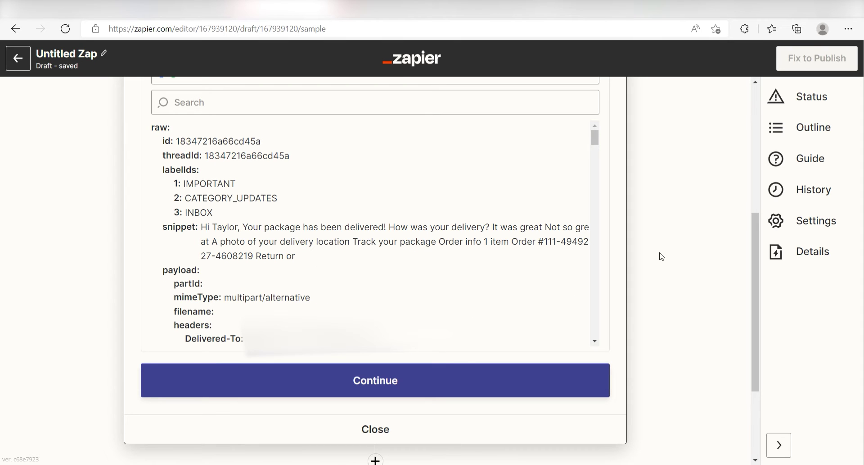
left_click(432, 386)
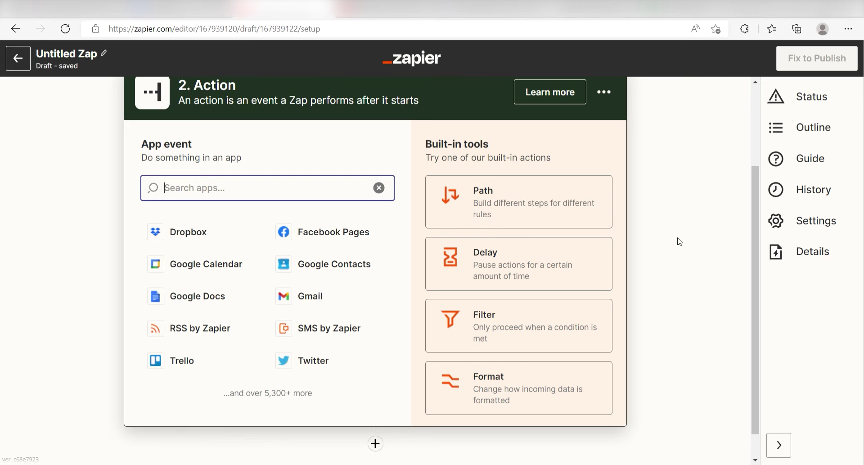
Make the second step a Format action in Formatter by Zapier with the Date / Time event
scroll(757, 220, "up", 1)
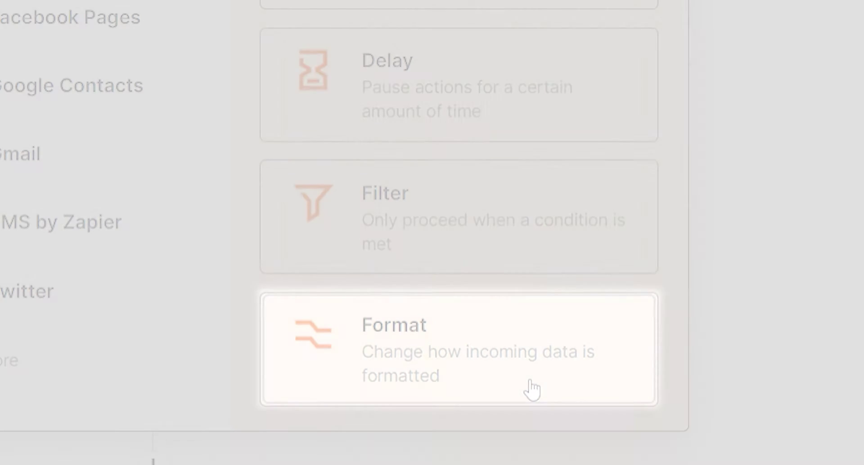
left_click(532, 381)
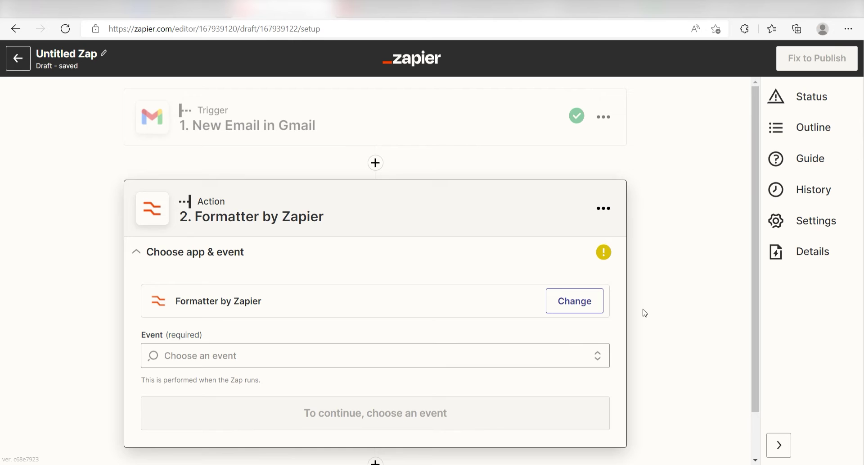
left_click(548, 353)
left_click(454, 411)
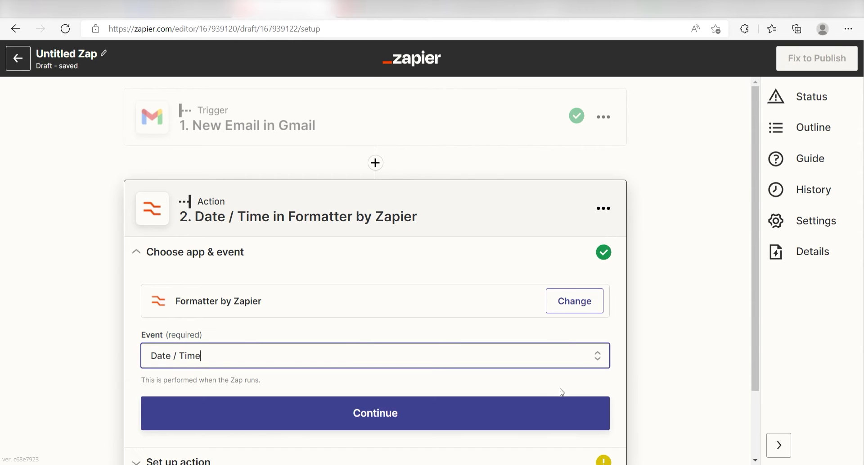
left_click(468, 413)
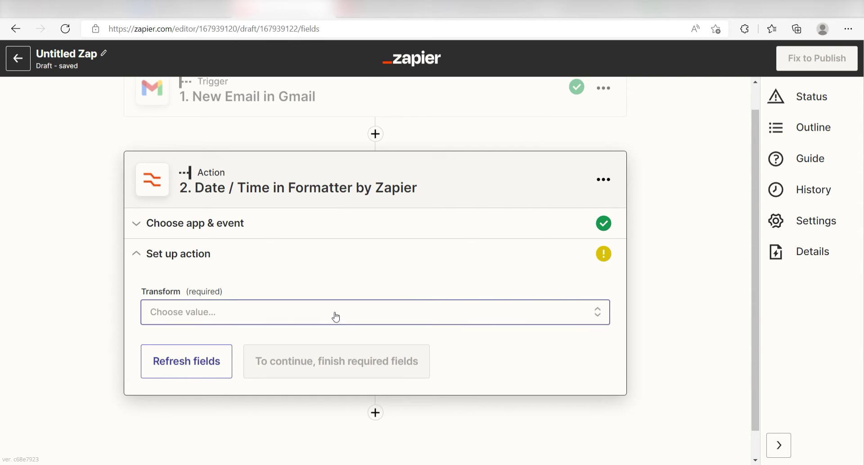
Set the Formatter transform to Format and insert the Gmail email's Date as the input value
left_click(442, 314)
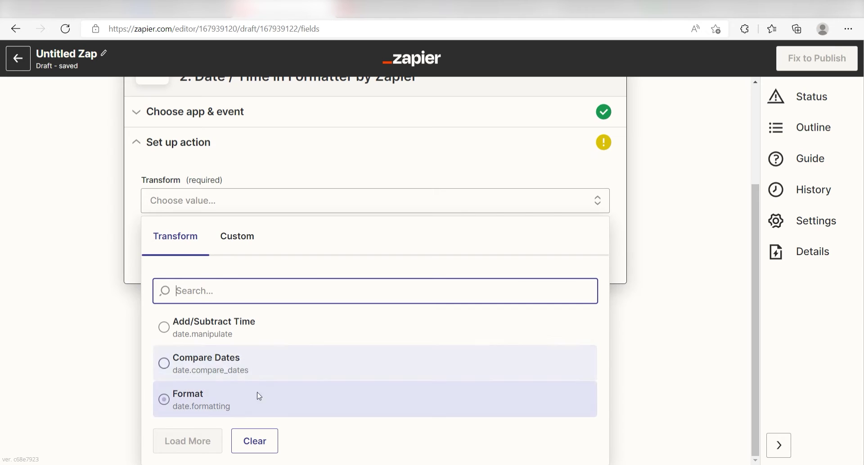
left_click(254, 395)
scroll(662, 297, "down", 3)
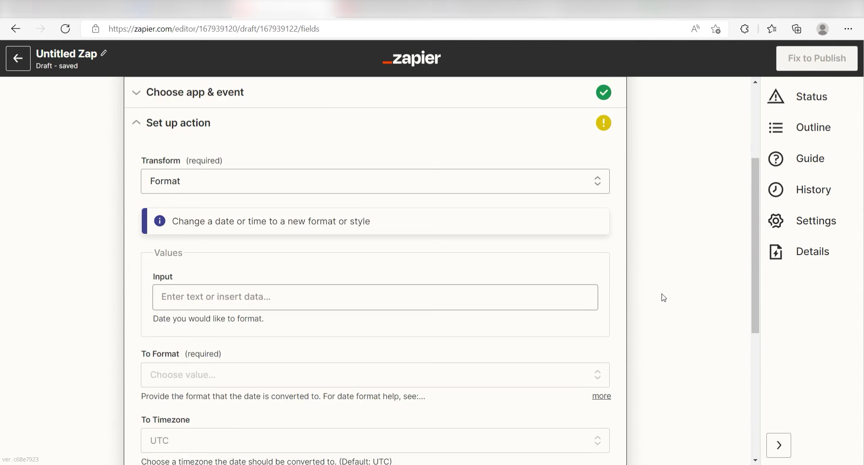
left_click(270, 200)
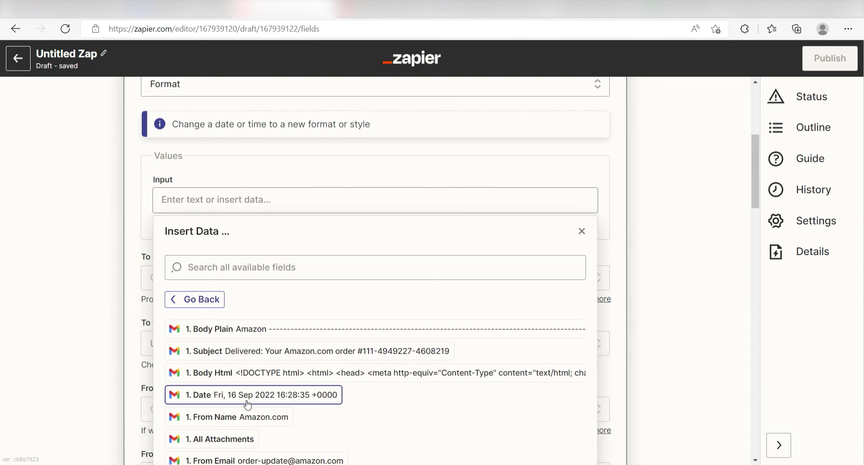
left_click(268, 391)
left_click(661, 252)
Set the date's output format to MMMM DD YYYY and test the Formatter action
scroll(661, 251, "down", 1)
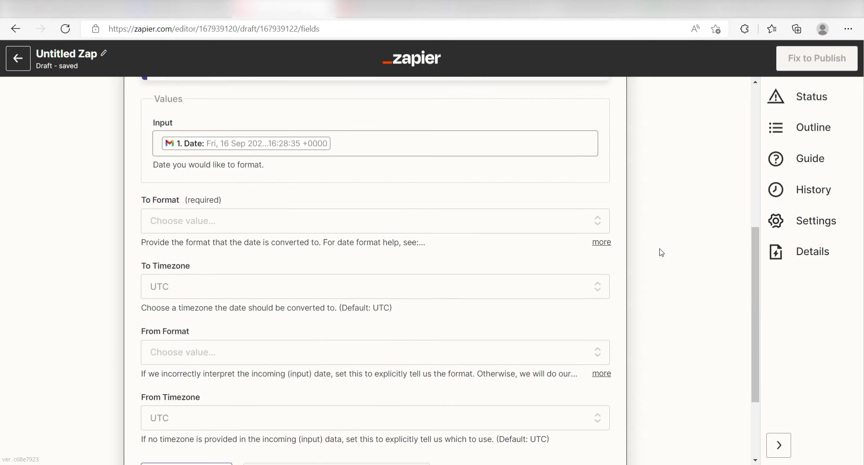
left_click(515, 216)
left_click(358, 355)
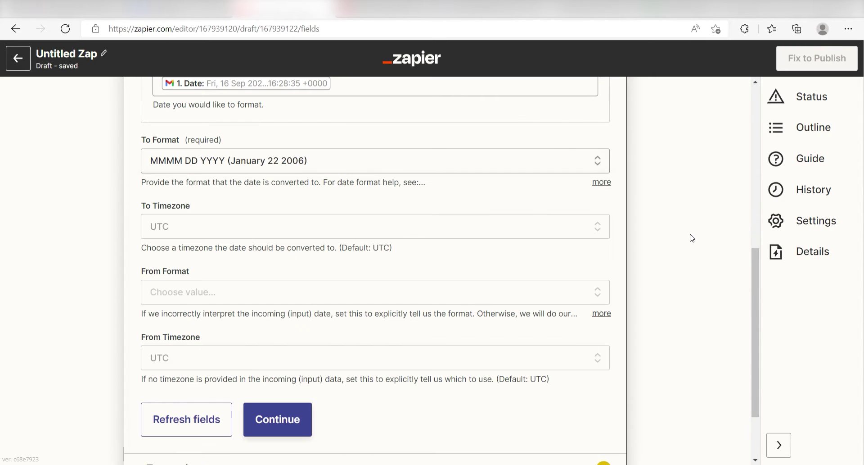
scroll(344, 332, "down", 1)
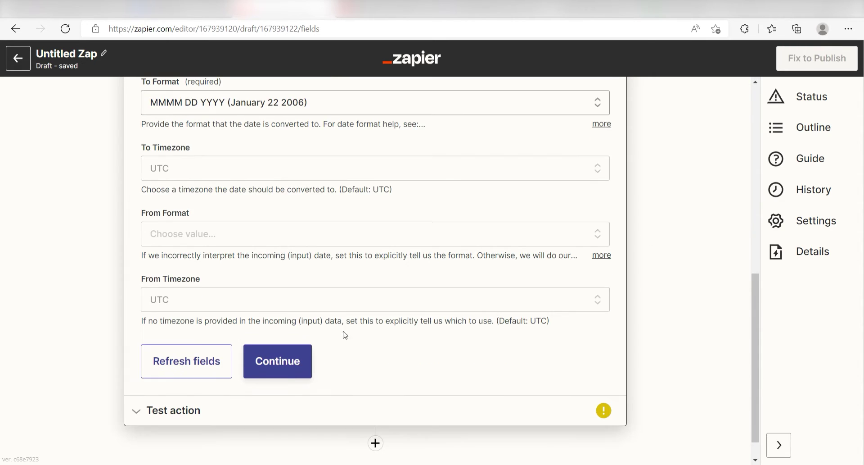
left_click(276, 372)
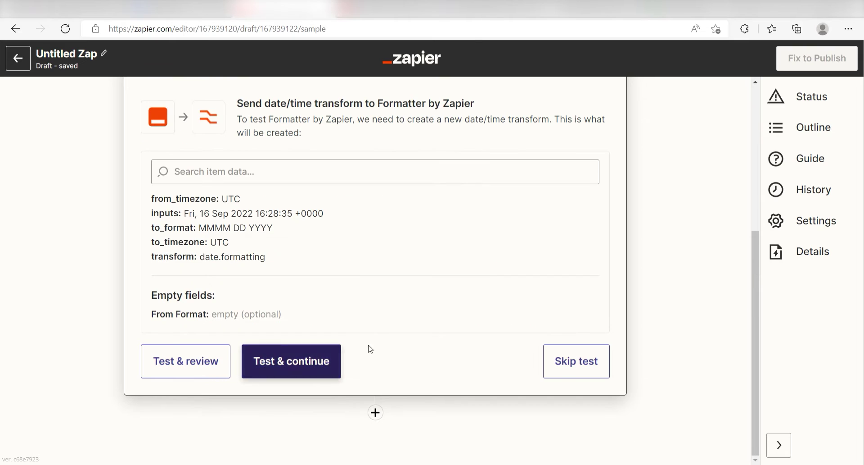
left_click(257, 370)
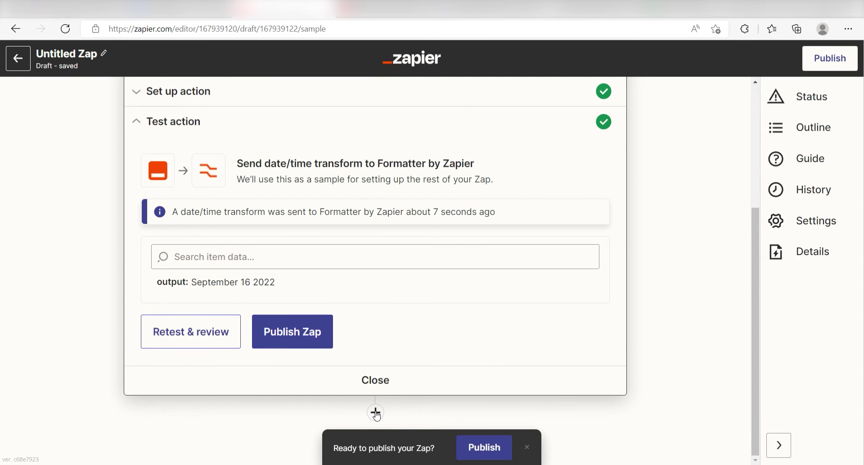
Add a third step using Google Sheets with the Create Spreadsheet Row event
left_click(375, 412)
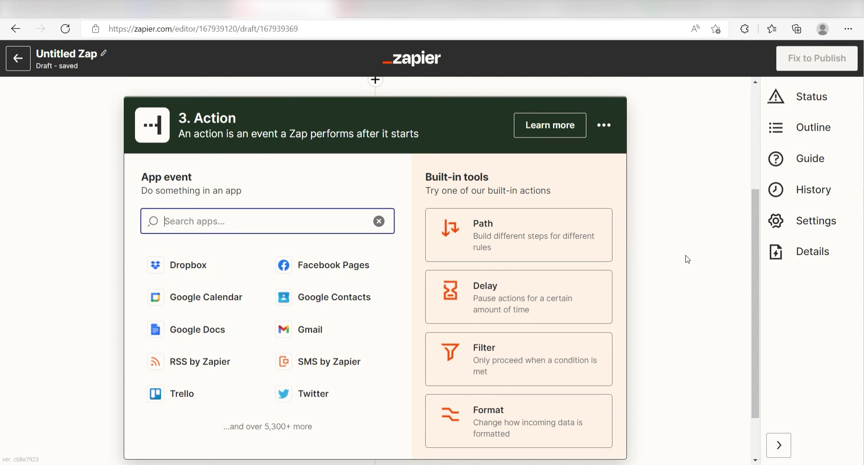
type("google sheet")
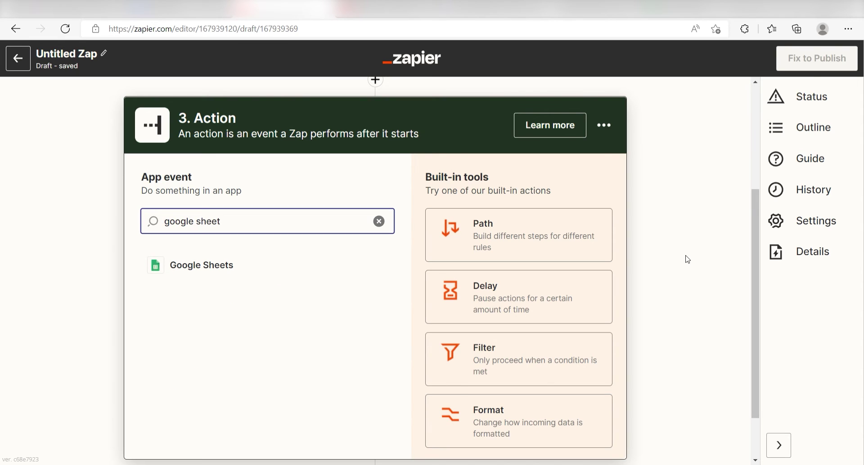
type("s")
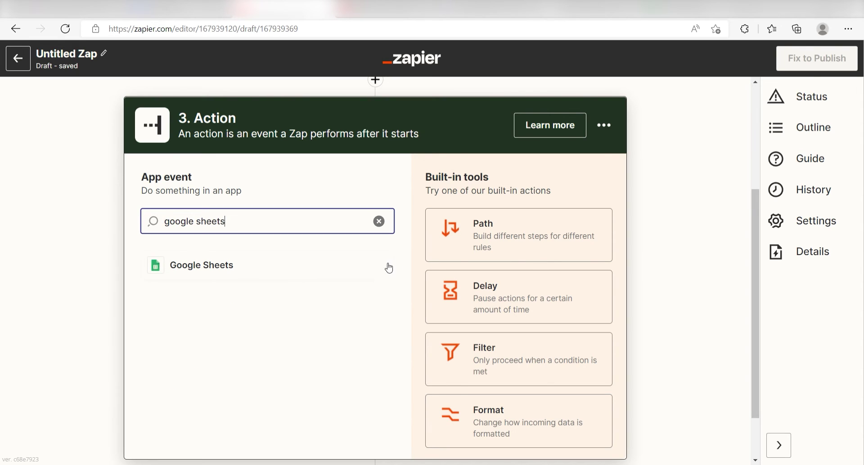
left_click(280, 275)
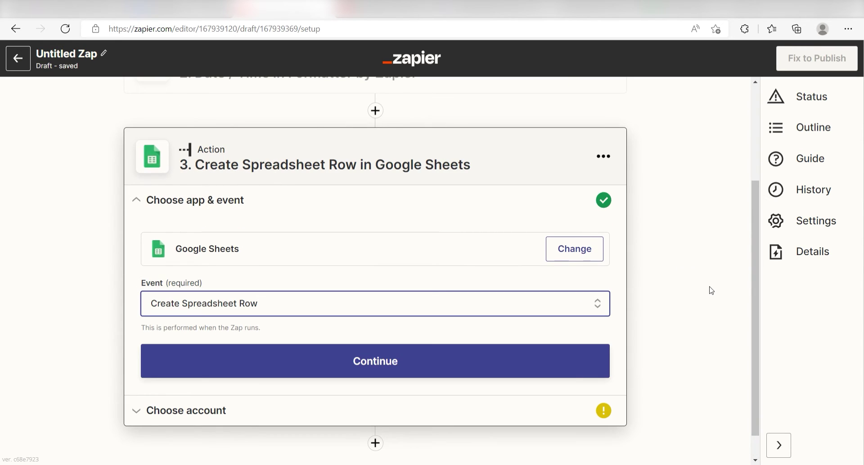
Connect the Google Sheets account to the third step, allowing Zapier to access the Google account
left_click(474, 356)
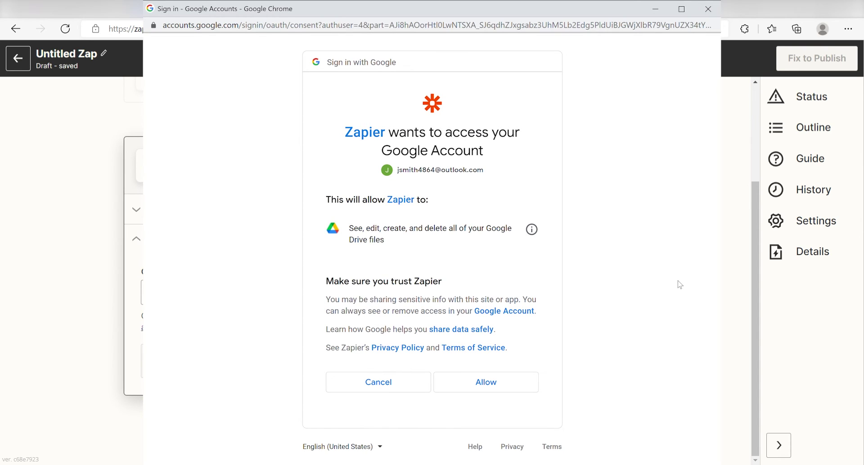
left_click(487, 382)
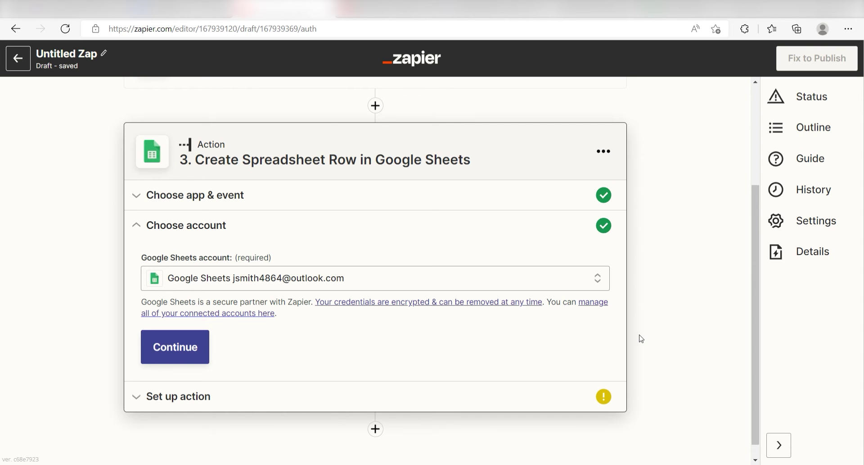
left_click(188, 349)
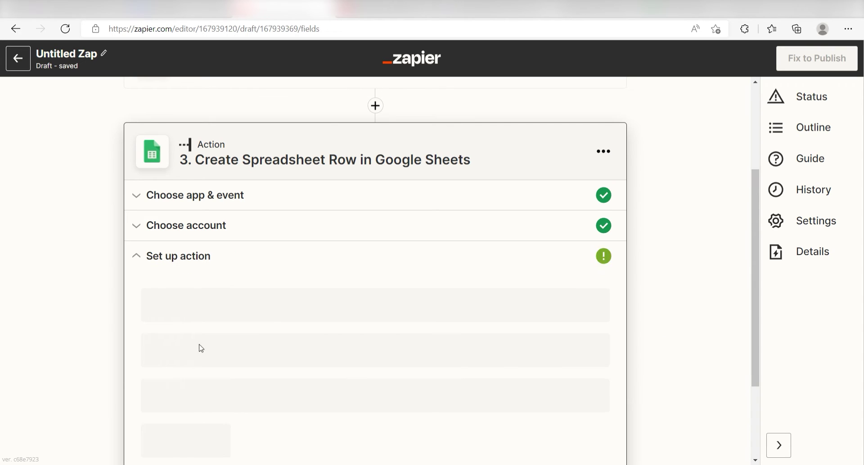
Set the Google Sheets action's drive to My Google Drive and its spreadsheet to Zapier Emails
scroll(689, 237, "down", 3)
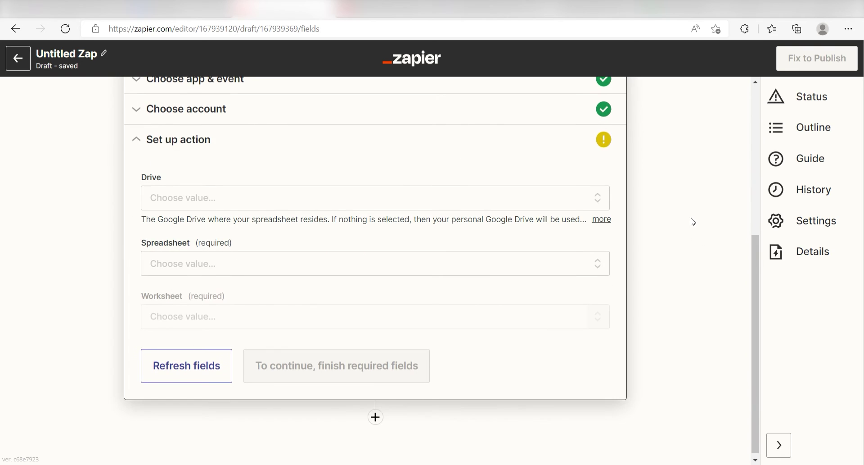
left_click(547, 207)
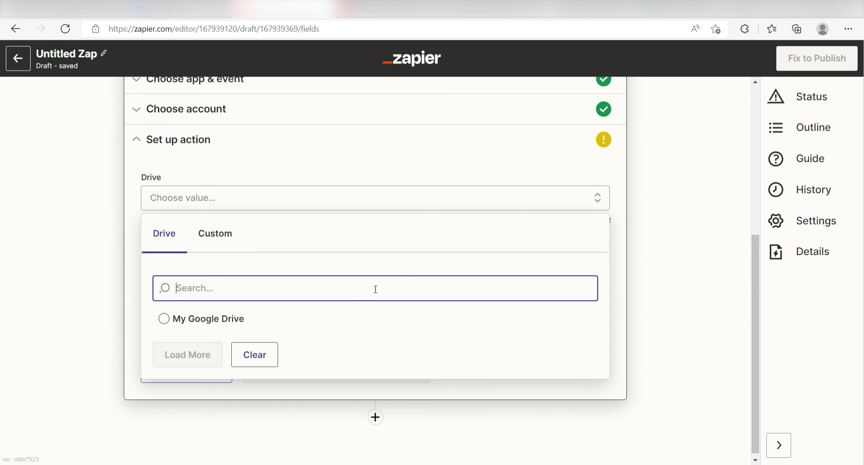
left_click(301, 320)
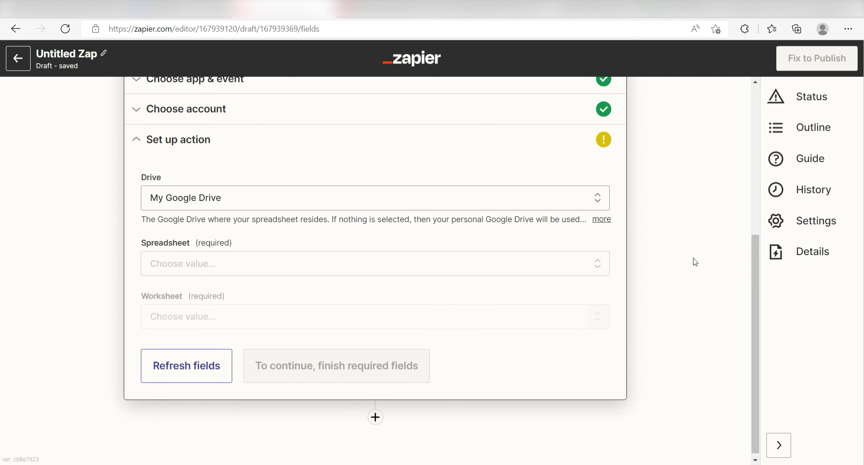
left_click(592, 262)
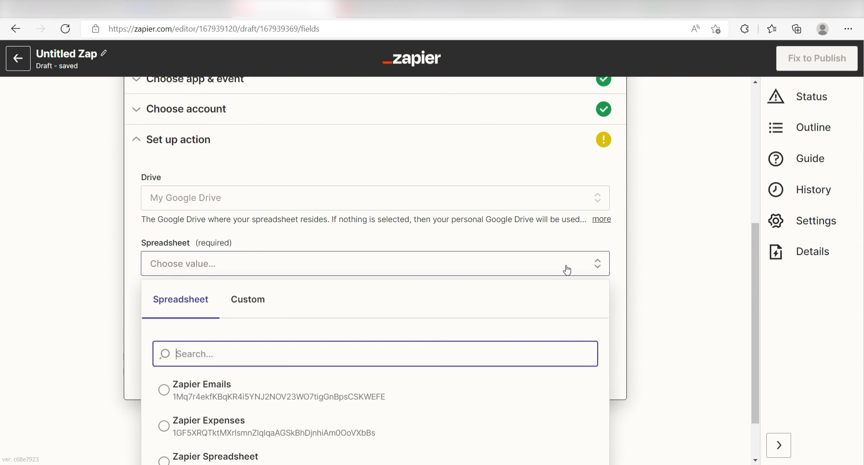
left_click(405, 392)
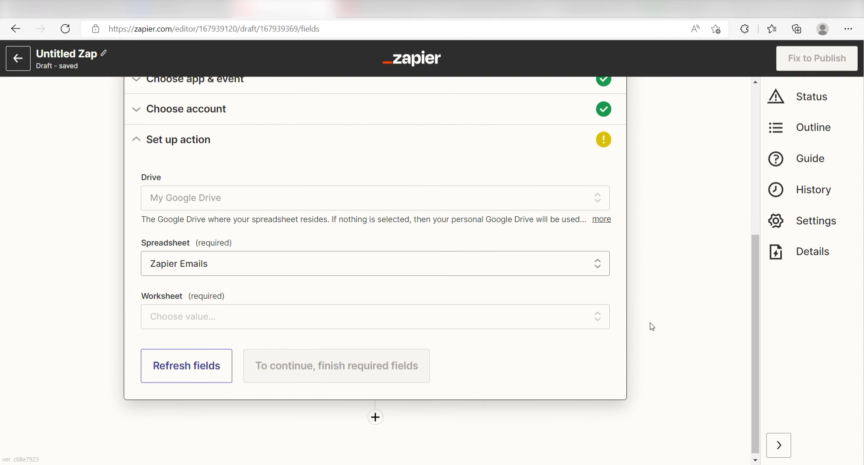
Set the Google Sheets action's worksheet to Sheet1 and map the Sender column to the Gmail From Name field
left_click(481, 323)
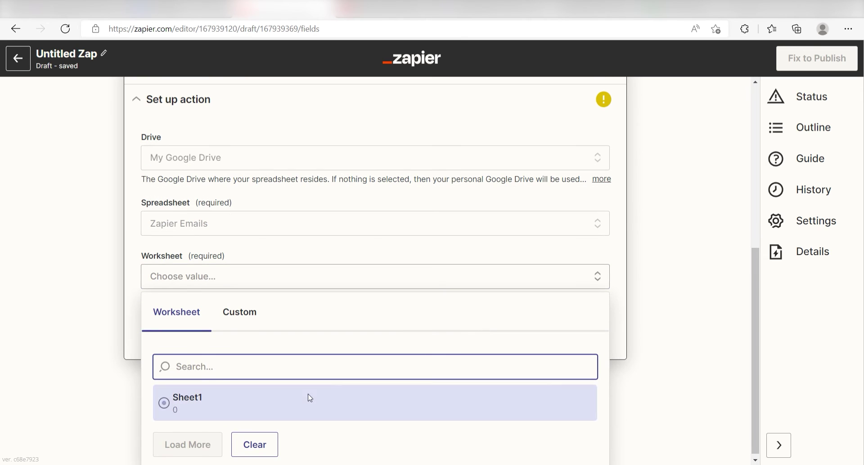
left_click(310, 397)
scroll(675, 316, "down", 2)
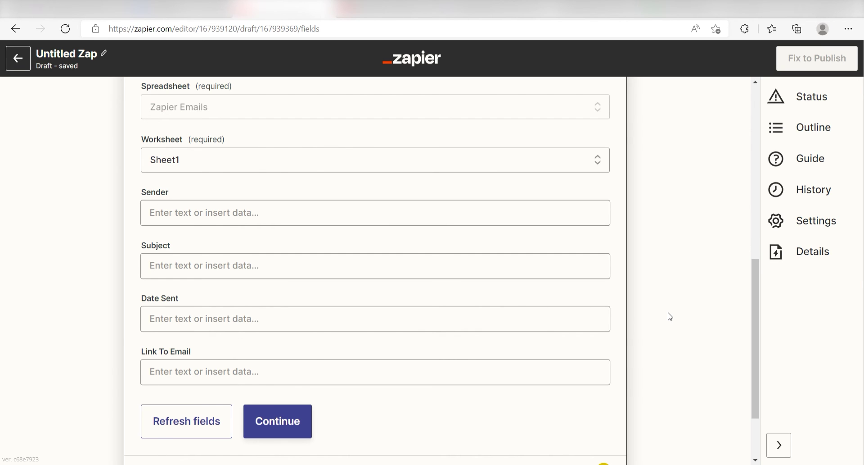
left_click(374, 212)
left_click(243, 311)
left_click(674, 192)
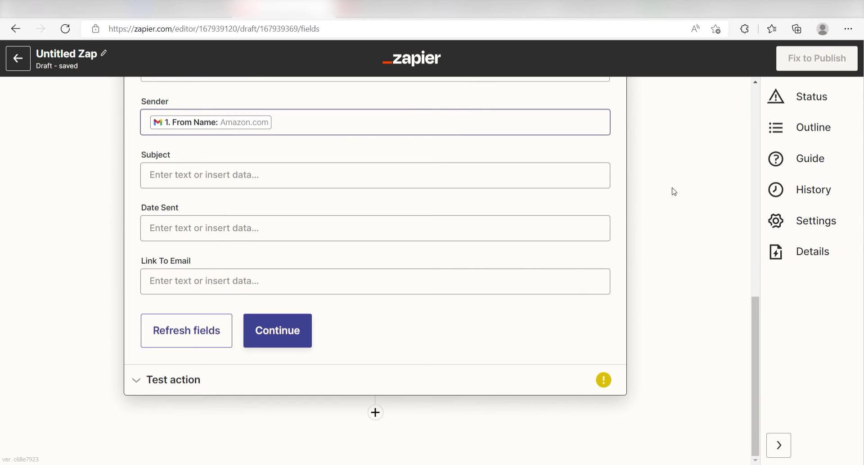
Map the Subject column to the Gmail Subject field and the Date Sent column to the Formatter step's Output
left_click(547, 179)
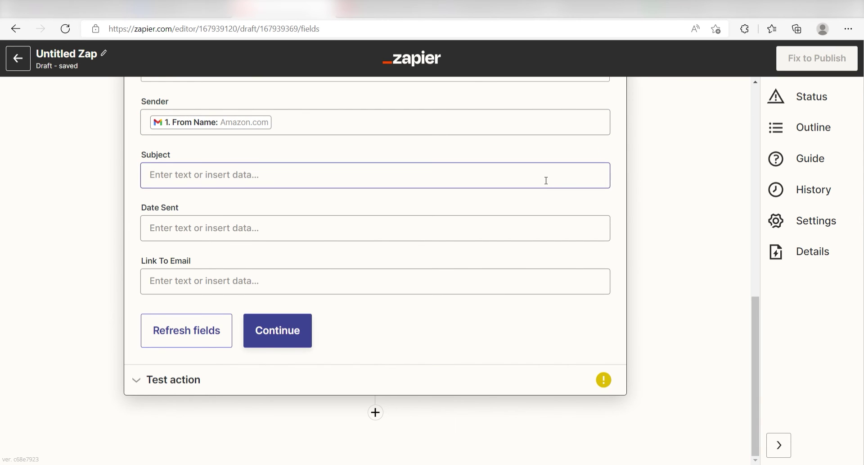
left_click(419, 276)
left_click(246, 329)
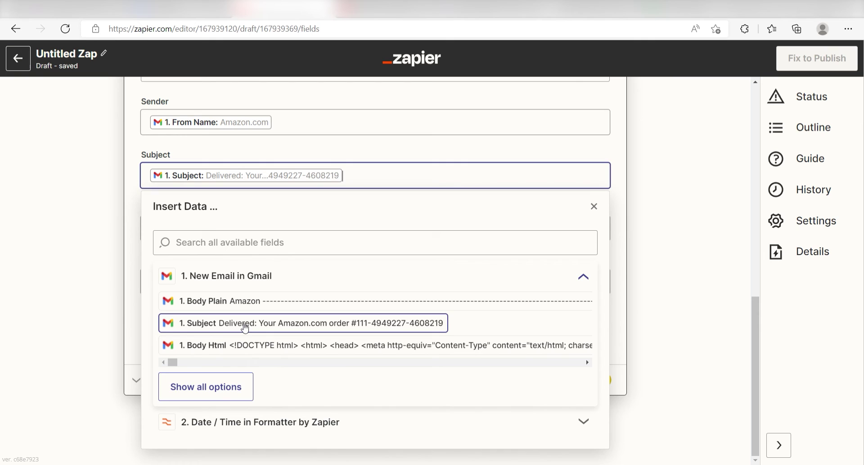
left_click(52, 270)
left_click(468, 238)
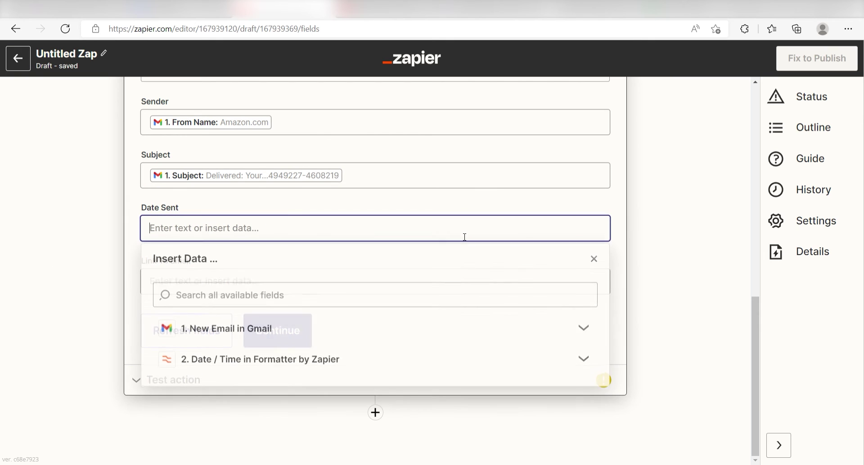
left_click(337, 359)
left_click(290, 414)
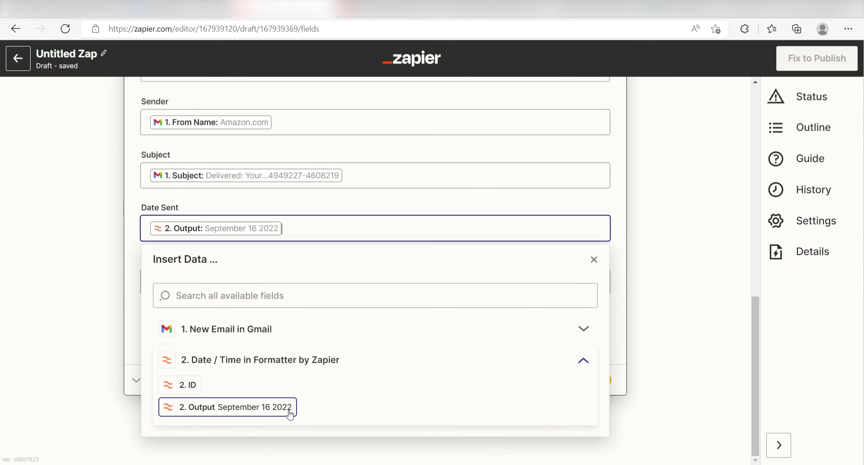
left_click(710, 219)
Map the Link To Email column to the Gmail Body Html Url field and run the Google Sheets action's test
key("Tab")
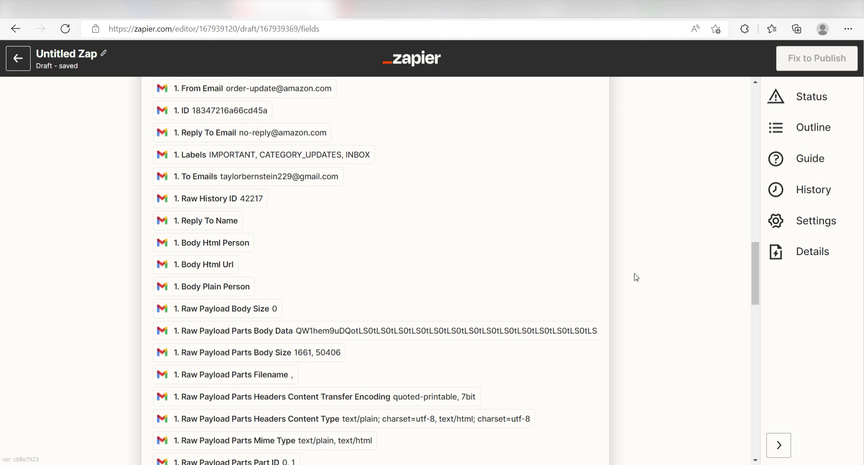
left_click(235, 269)
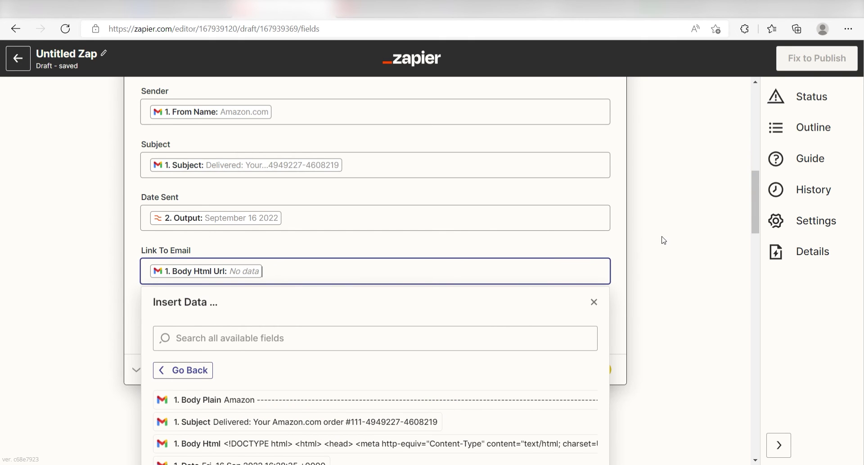
left_click(675, 235)
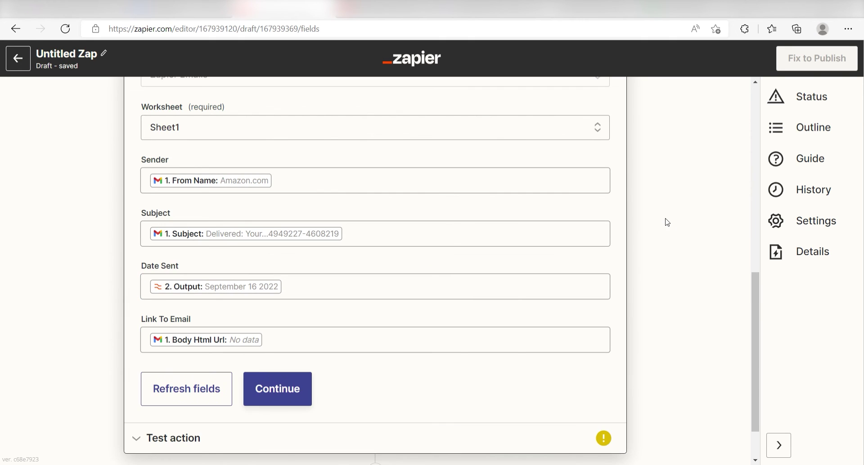
left_click(299, 390)
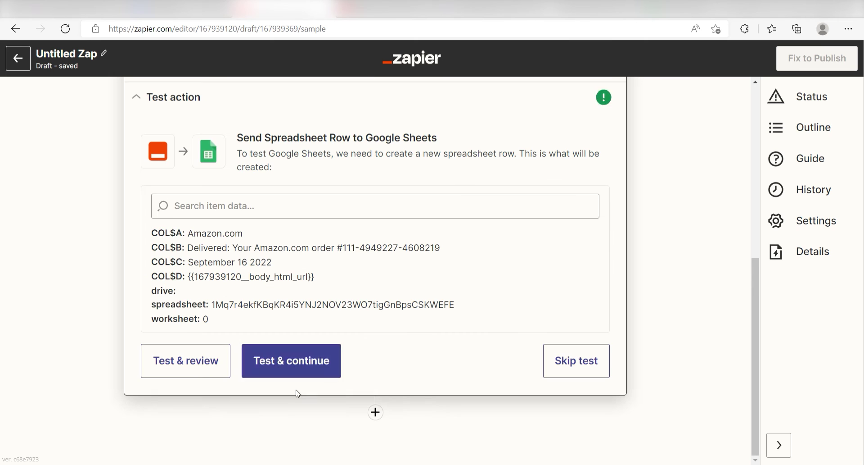
left_click(324, 360)
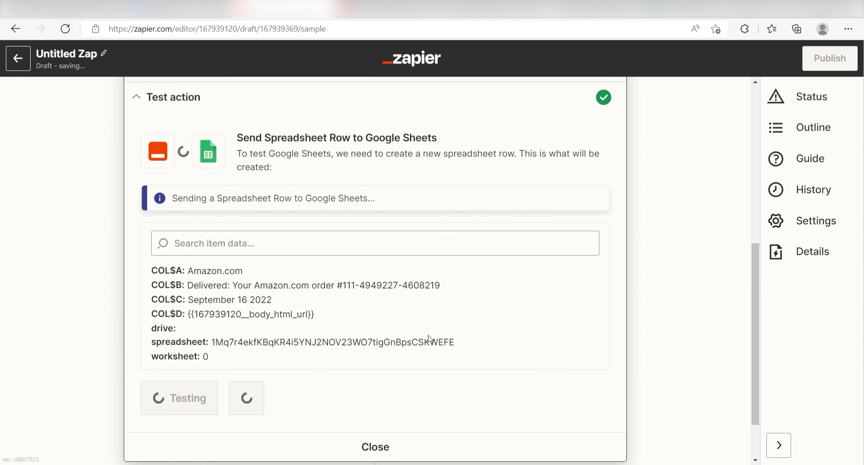